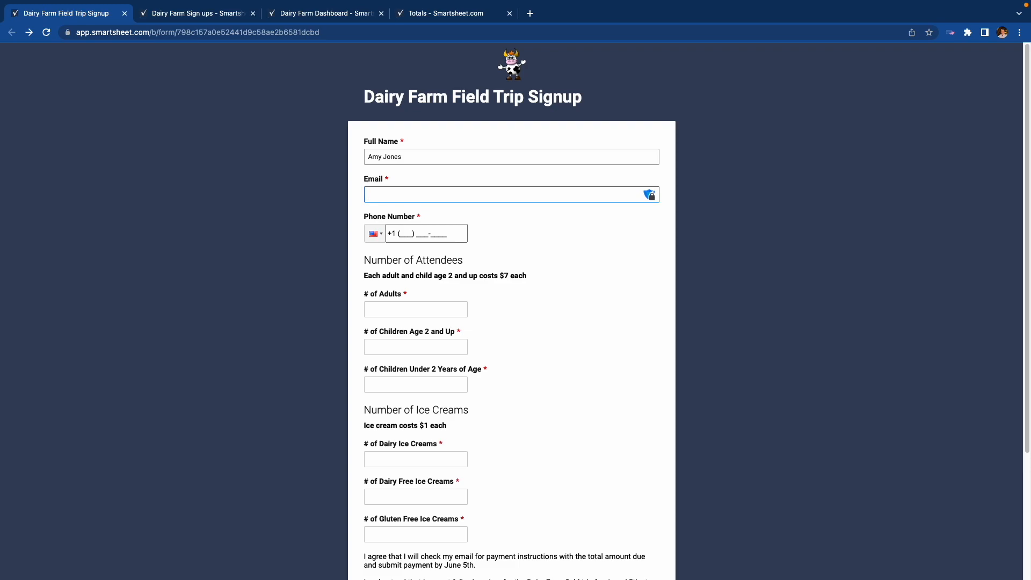
# Enter the contact e-mail address and the full phone number, completing the partial phone entry
pyautogui.click(408, 234)
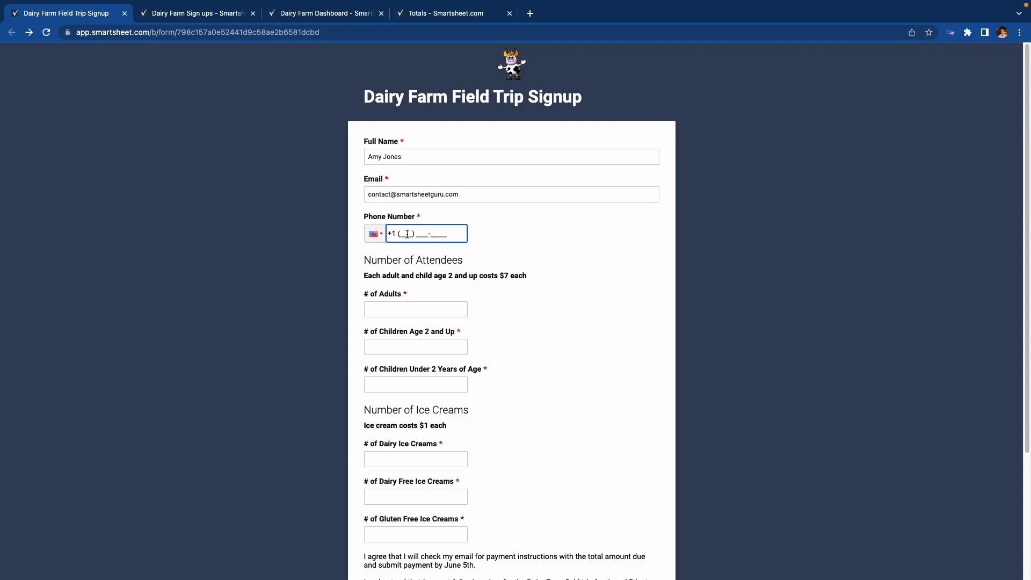
pyautogui.click(529, 259)
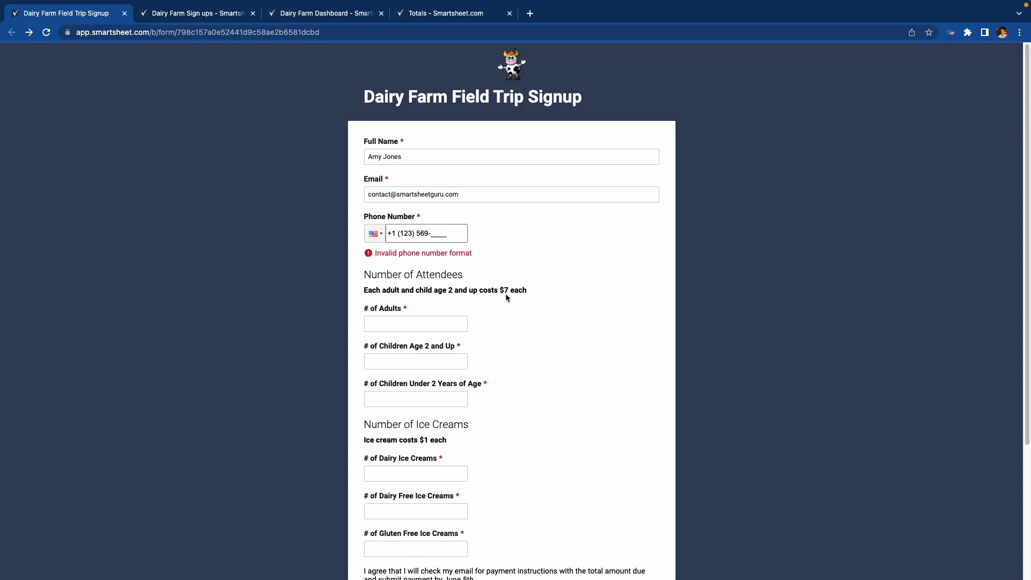
pyautogui.click(432, 232)
pyautogui.click(425, 312)
pyautogui.scroll(-1, 664, 254)
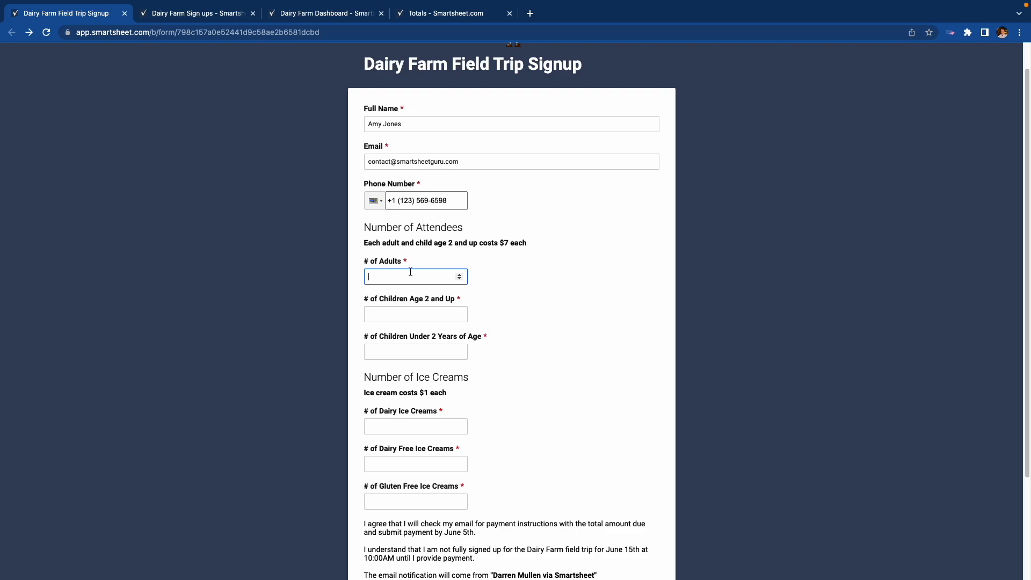
# Enter 2 adults, 3 children age 2 and up, and 1 child under 2
pyautogui.write('2')
pyautogui.click(423, 310)
pyautogui.write('3')
pyautogui.click(416, 349)
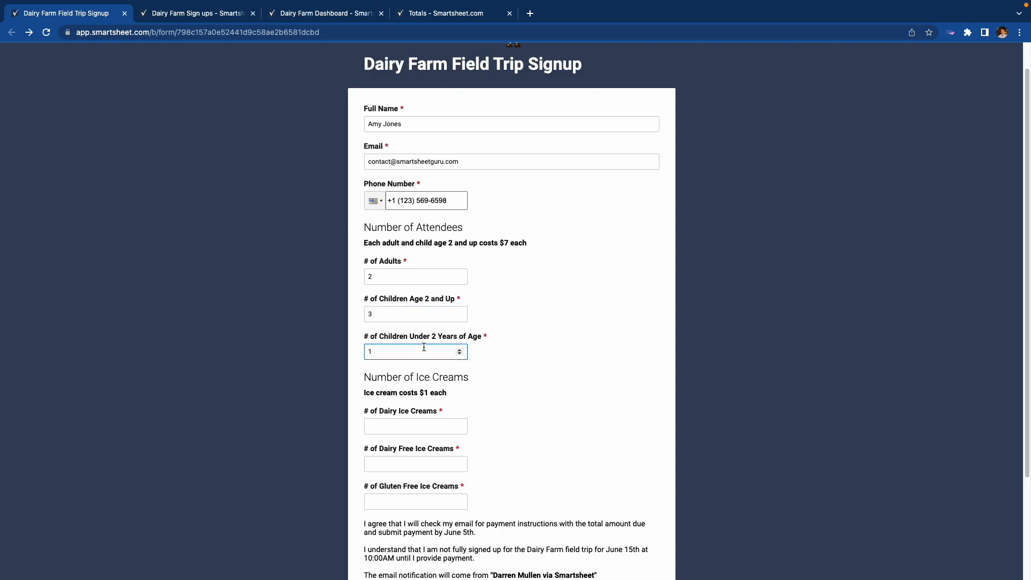
pyautogui.scroll(-4, 546, 342)
# Order 2 dairy, 1 dairy-free and 1 gluten-free ice creams, and check I agree
pyautogui.click(409, 312)
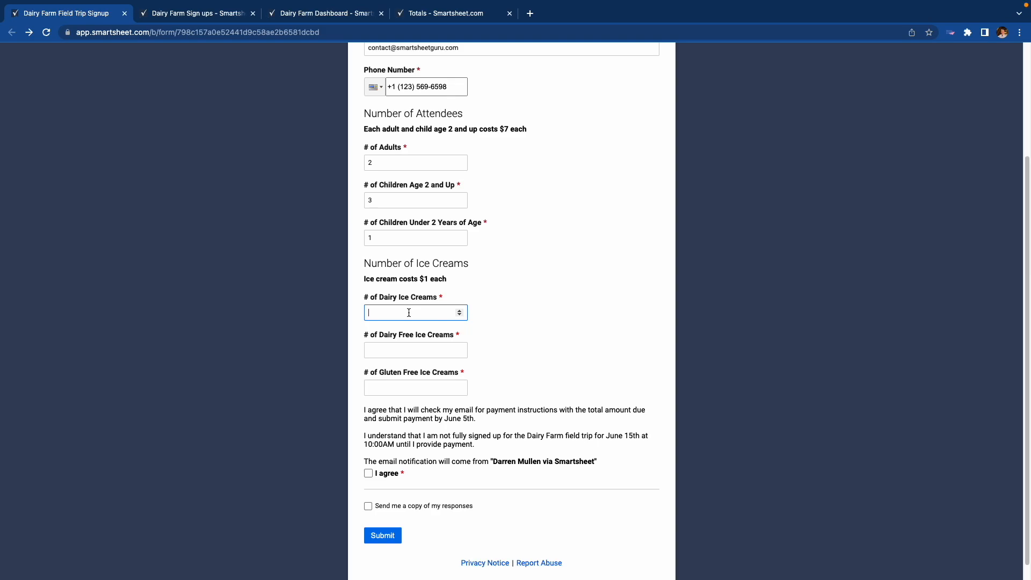
pyautogui.write('2')
pyautogui.click(410, 346)
pyautogui.write('1')
pyautogui.click(412, 386)
pyautogui.write('1')
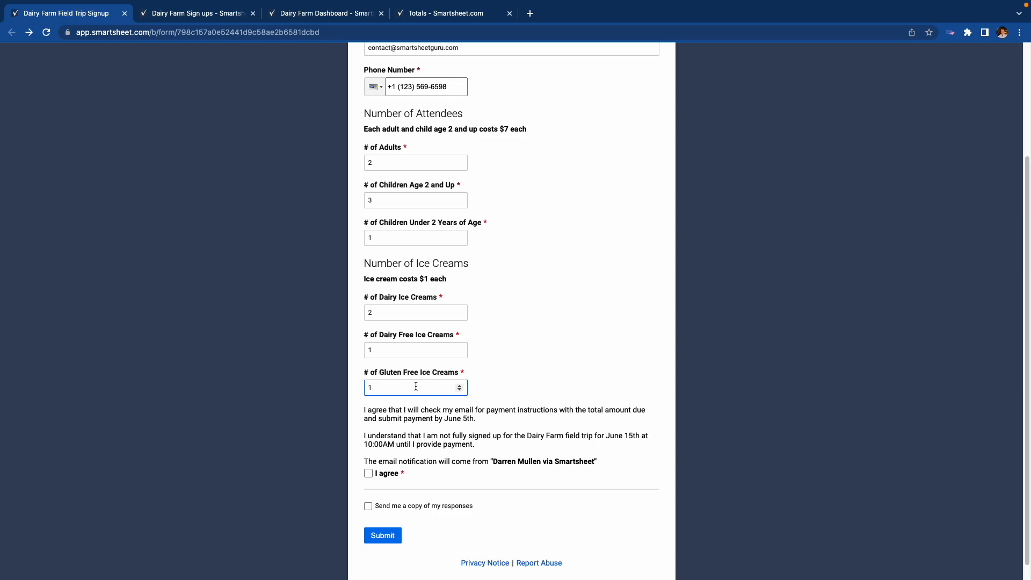
pyautogui.scroll(-1, 417, 460)
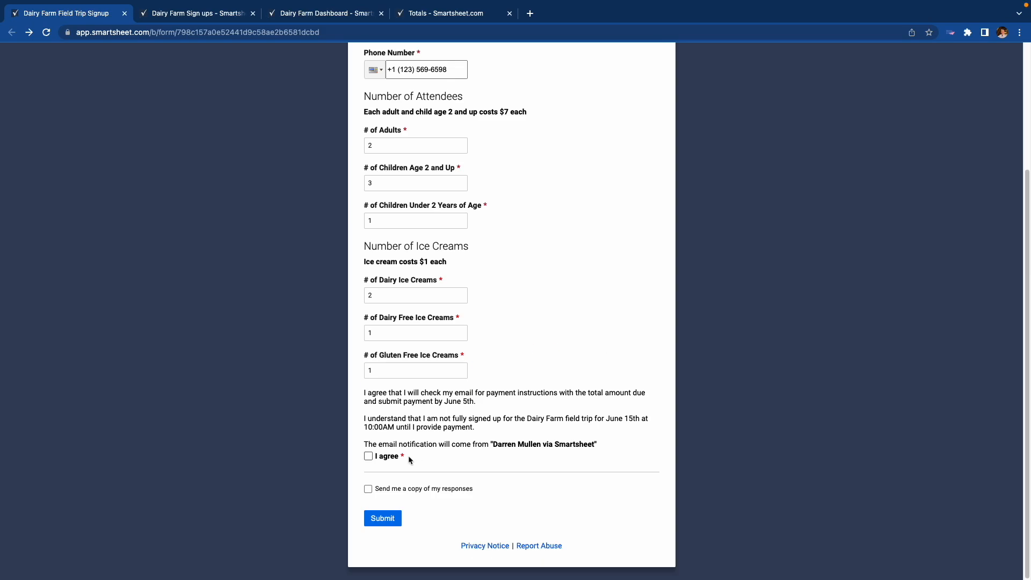
pyautogui.click(369, 458)
# Submit the signup form and highlight the $39.00 amount due in the payment email
pyautogui.click(391, 519)
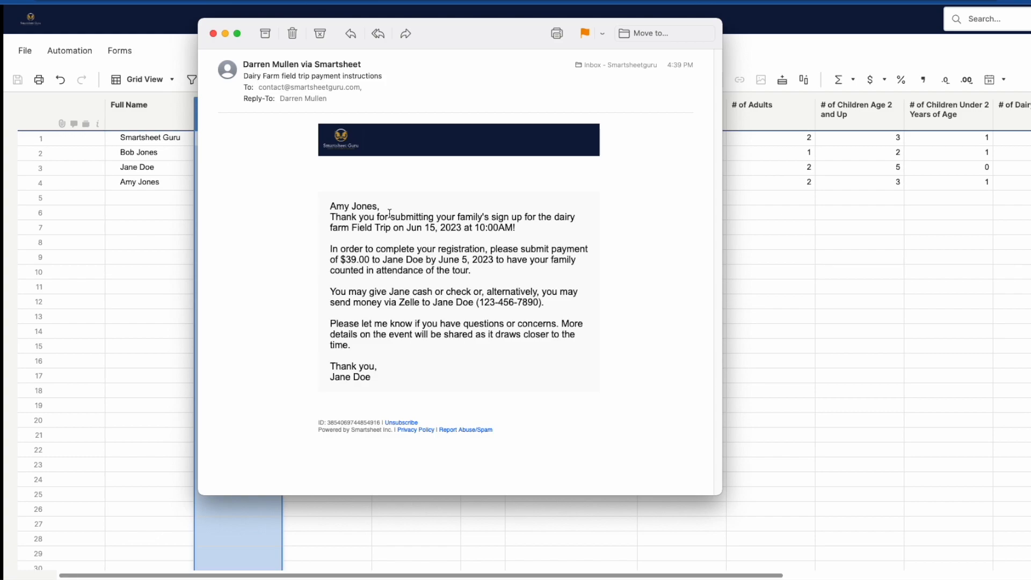
pyautogui.moveTo(340, 261); pyautogui.dragTo(423, 260)
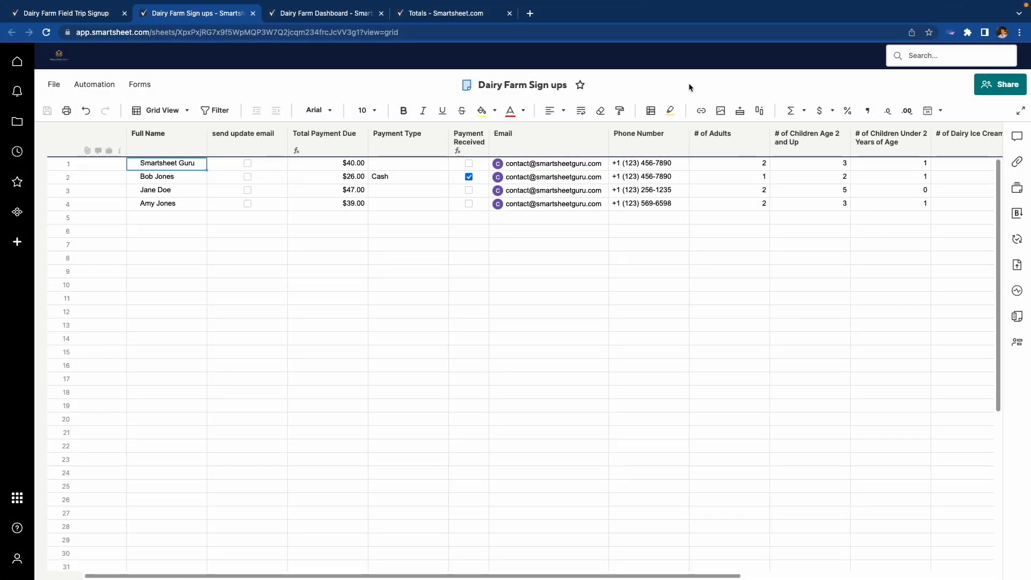
# Set row 4's Payment Type to Zelle
pyautogui.click(424, 206)
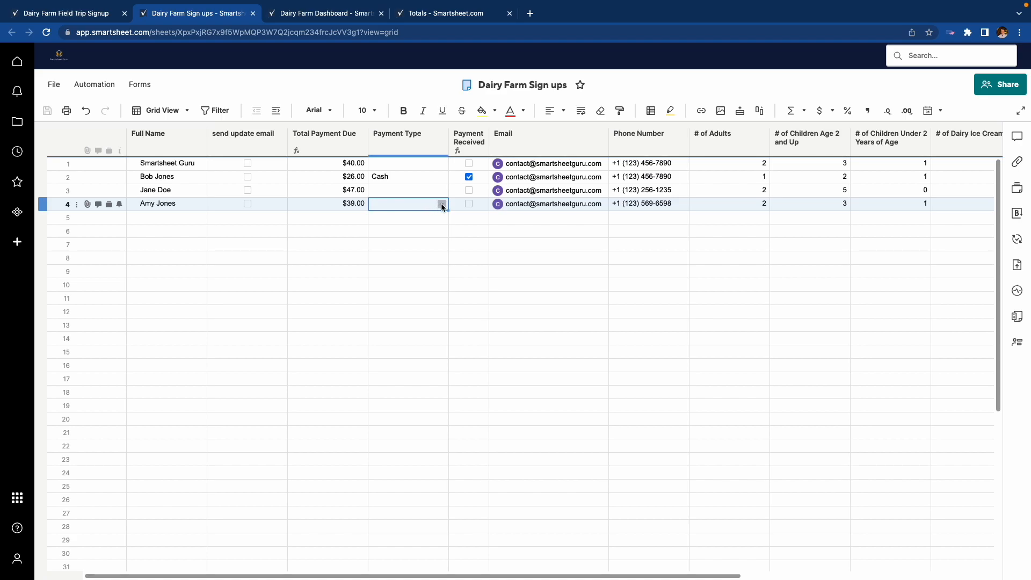
pyautogui.click(442, 205)
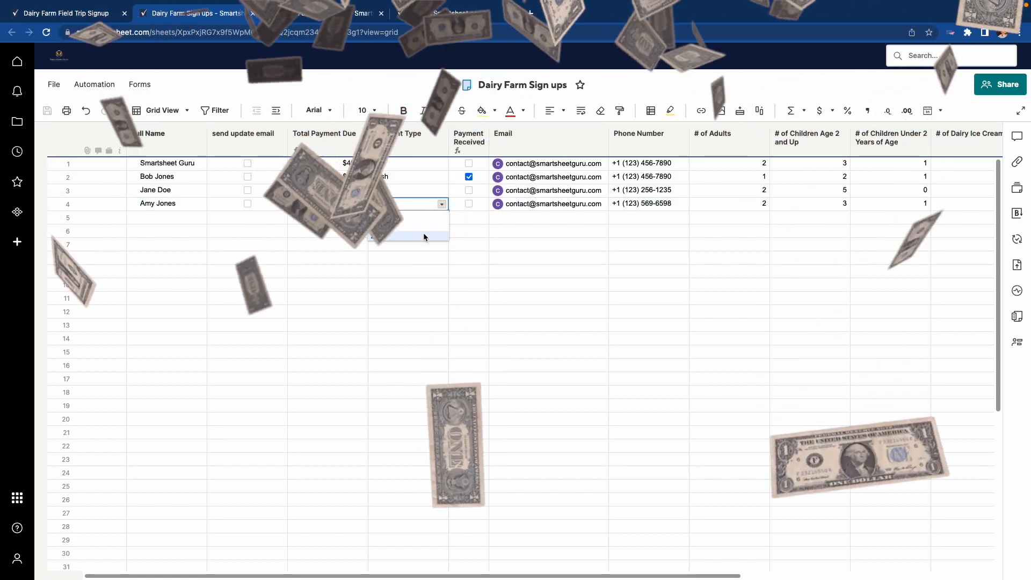
pyautogui.click(424, 235)
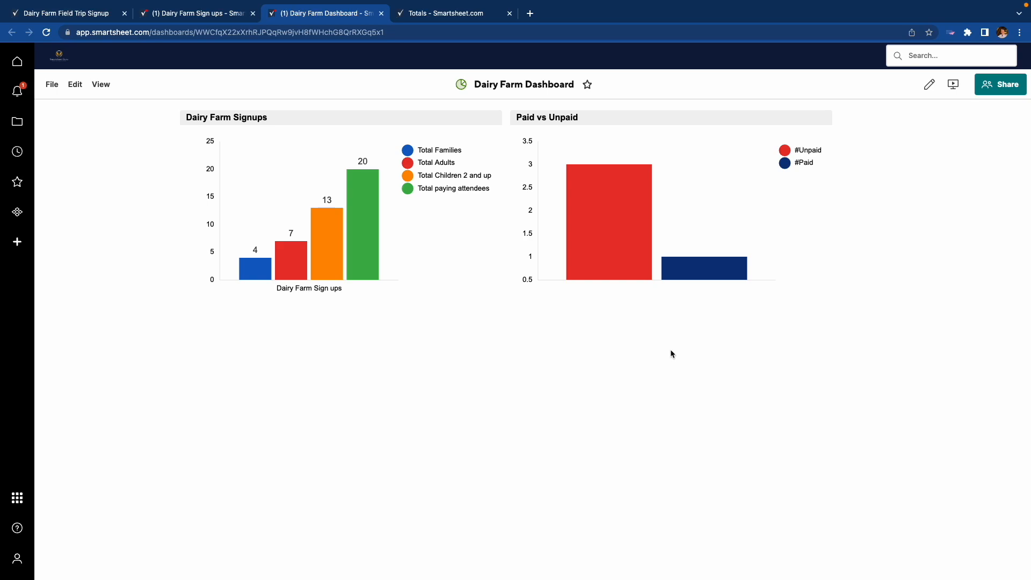
# Review the Totals report
pyautogui.click(465, 15)
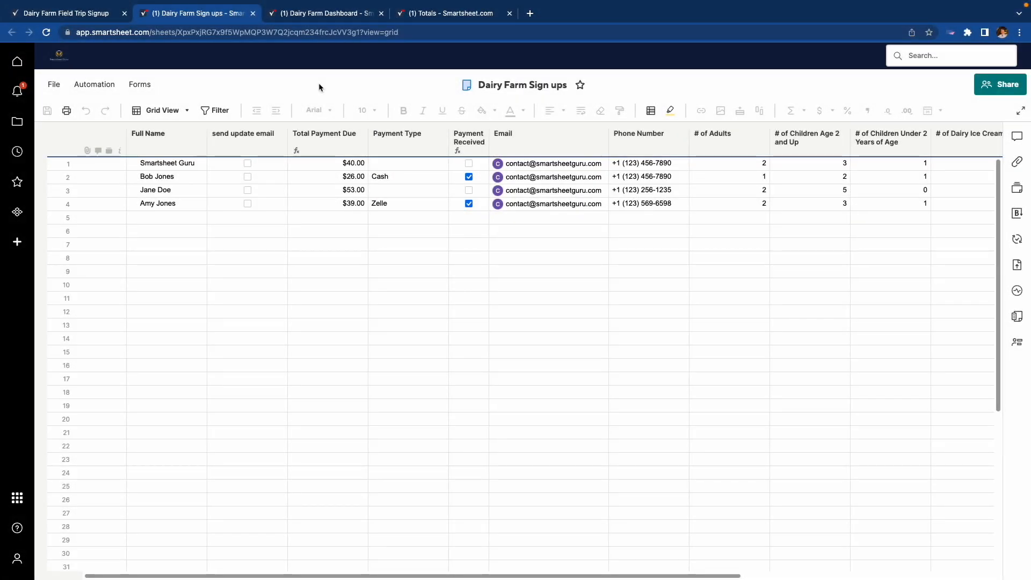
# Select the whole Send Update Email column
pyautogui.click(249, 143)
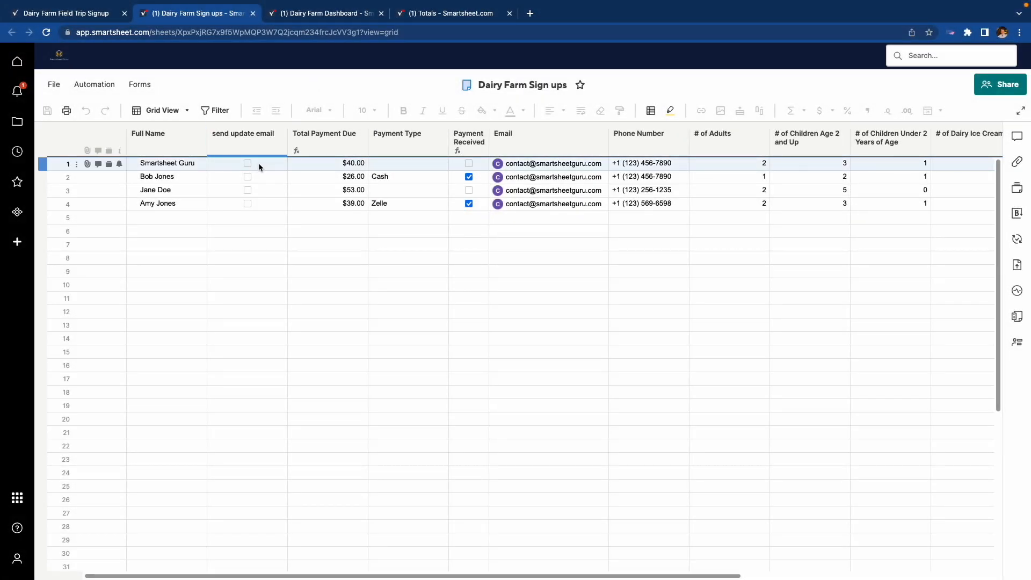
pyautogui.click(260, 152)
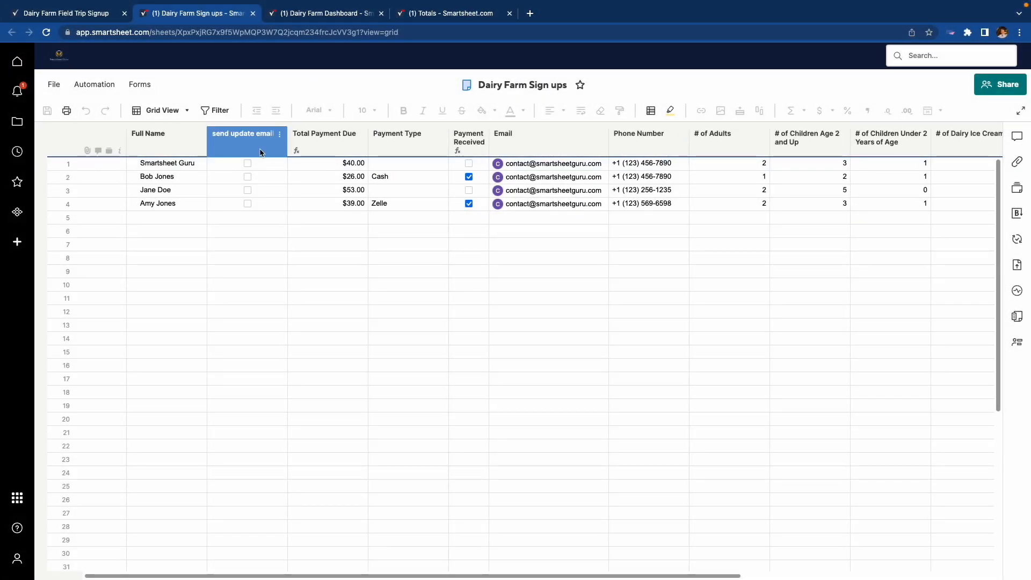
pyautogui.click(257, 140)
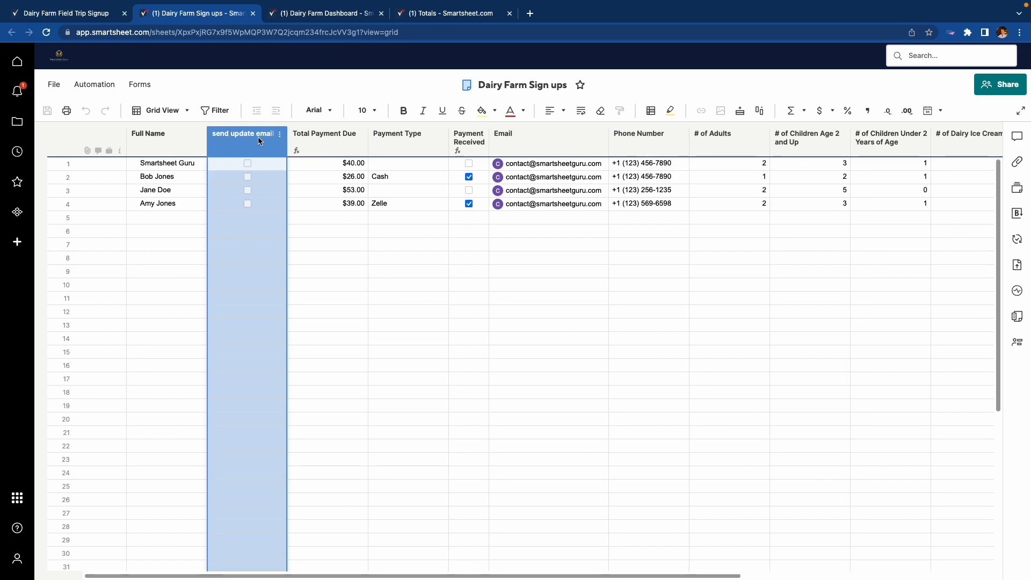
# Tick and untick Send Update Email on row 1, then bring up Manage Workflows
pyautogui.click(247, 163)
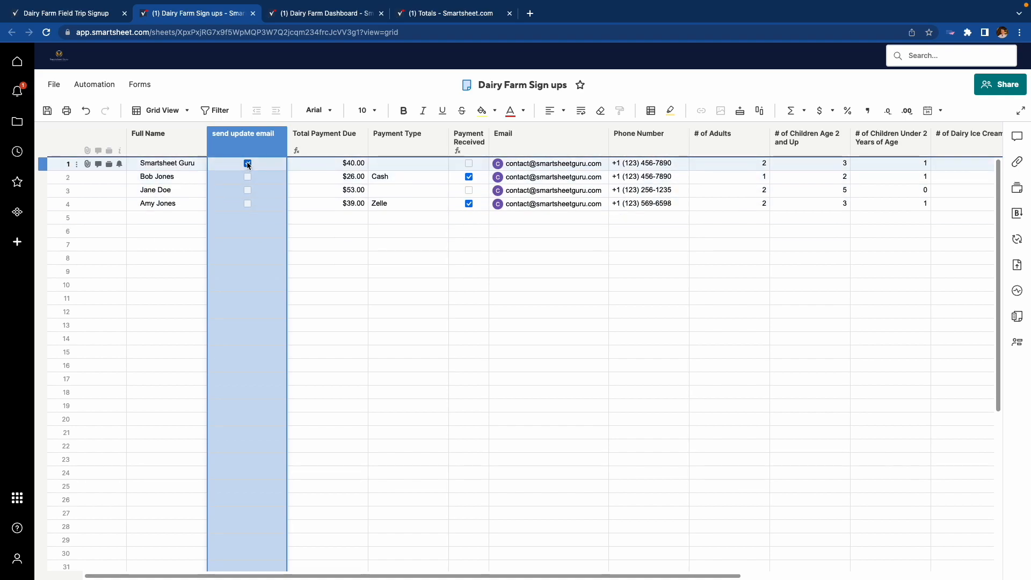
pyautogui.click(248, 164)
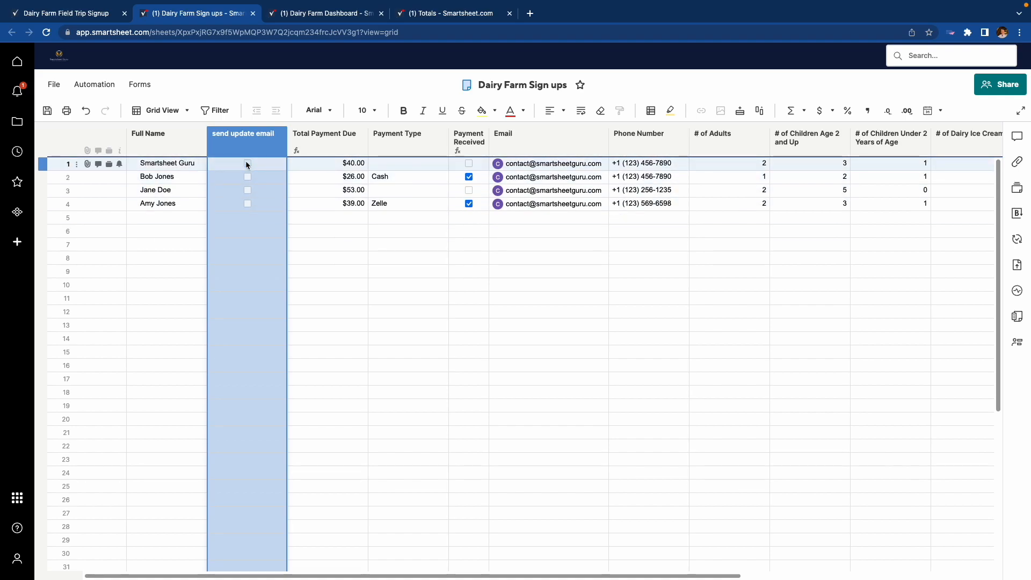
pyautogui.click(98, 86)
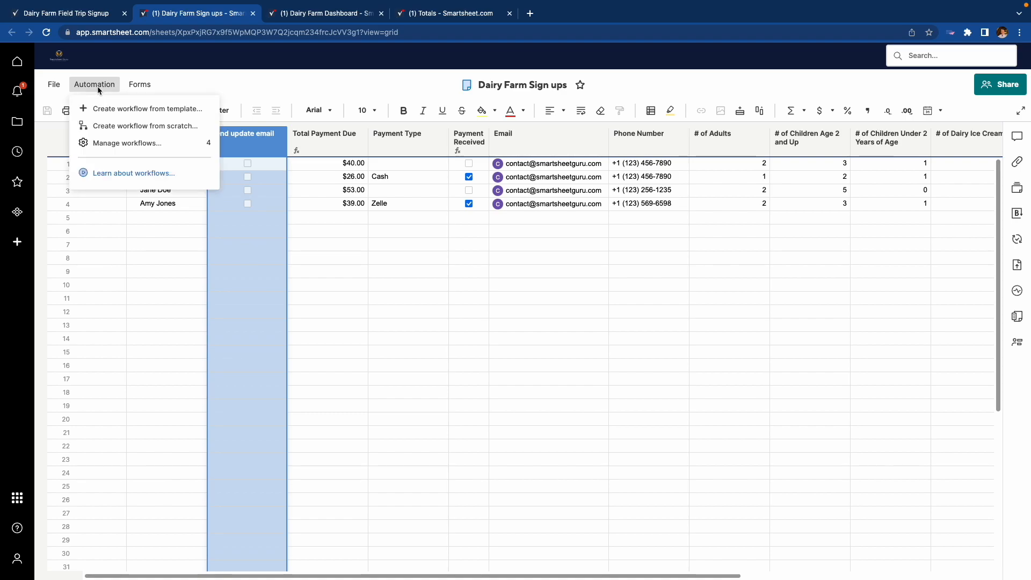
pyautogui.click(123, 143)
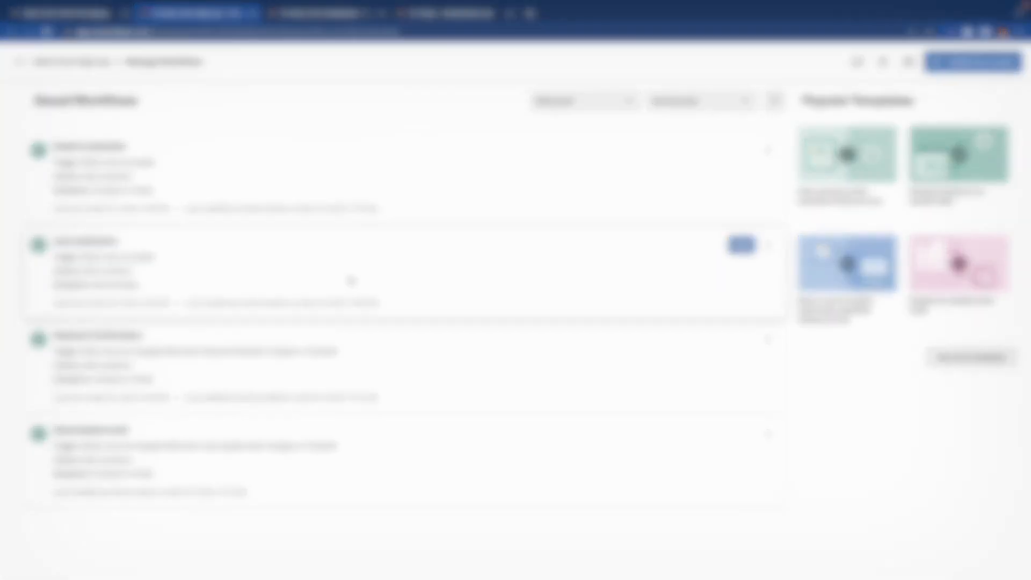